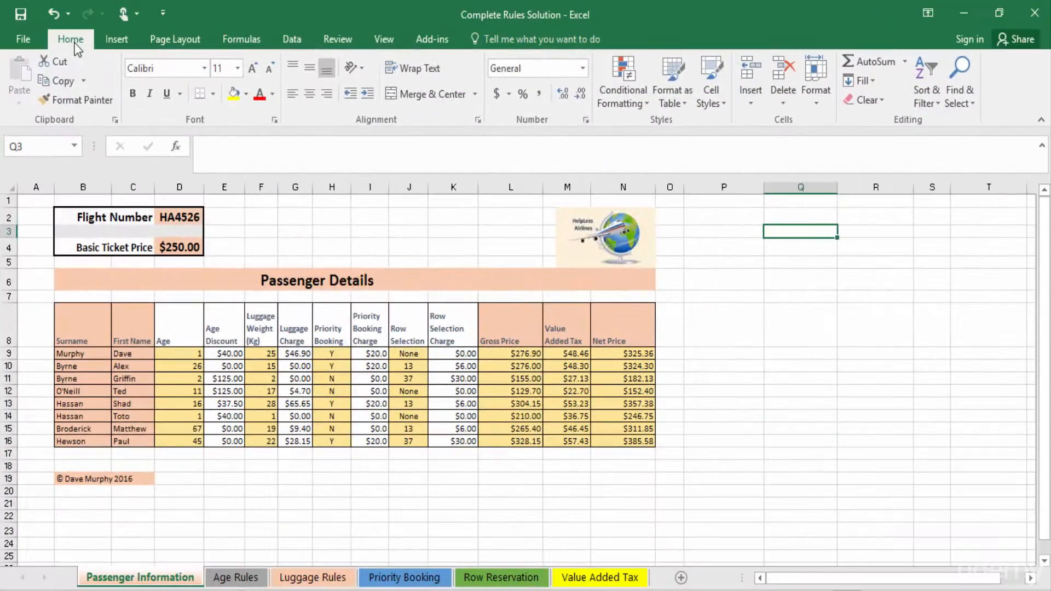
Step: Protect the Passenger Information sheet with a password, entering and confirming the sheet password
{"action": "left_click", "coordinate": [335, 40]}
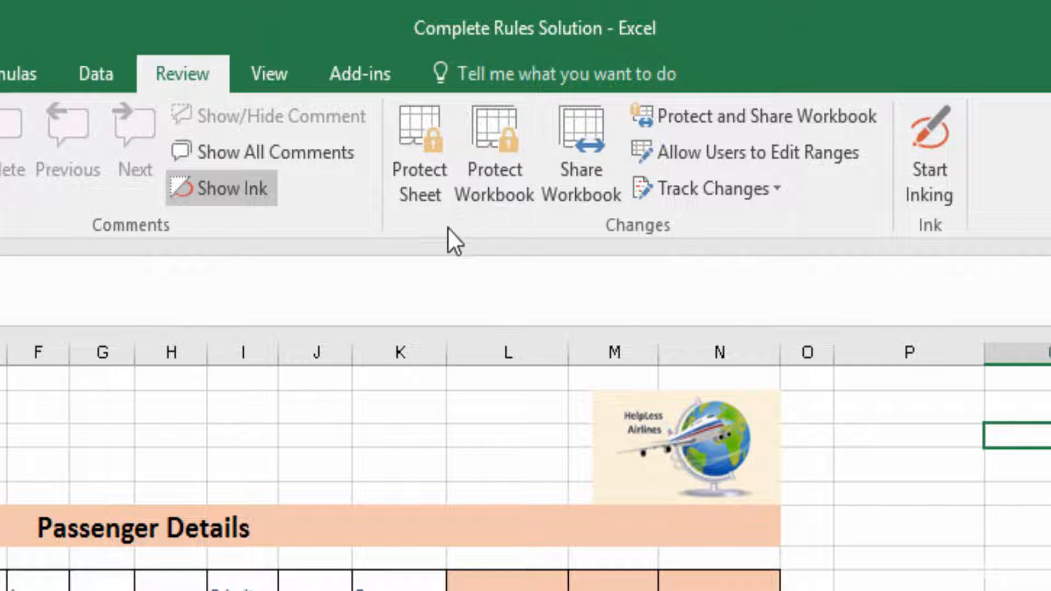
{"action": "left_click", "coordinate": [406, 122]}
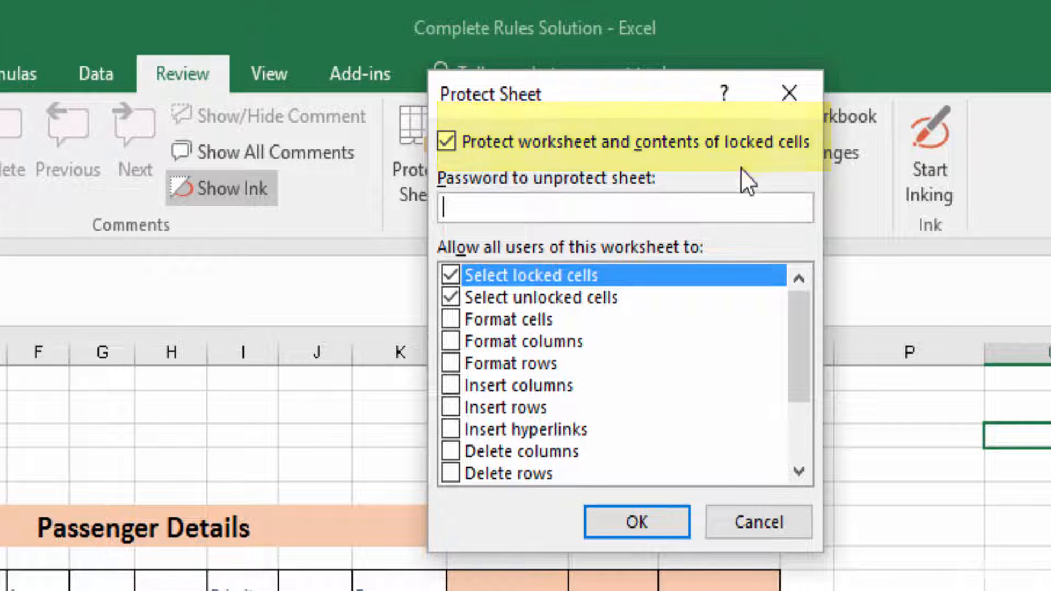
{"action": "type", "text": "1234"}
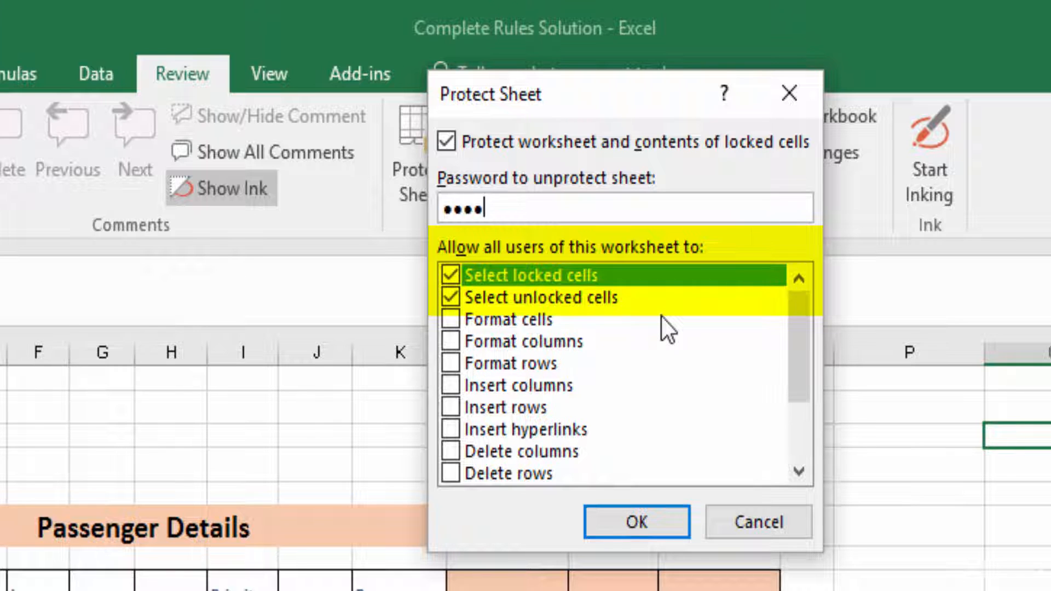
{"action": "left_click", "coordinate": [633, 521]}
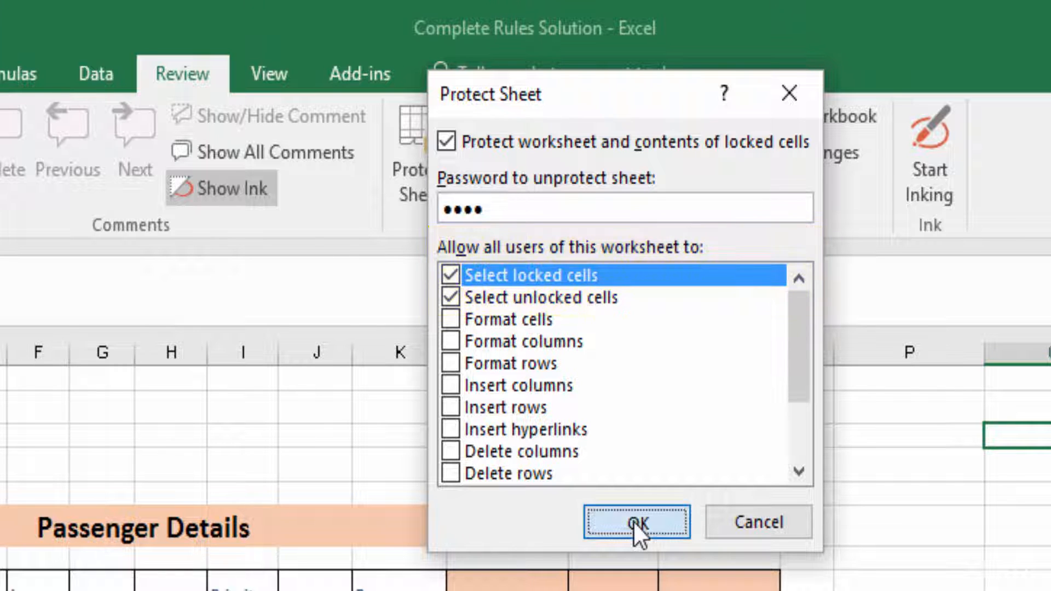
{"action": "type", "text": "1234"}
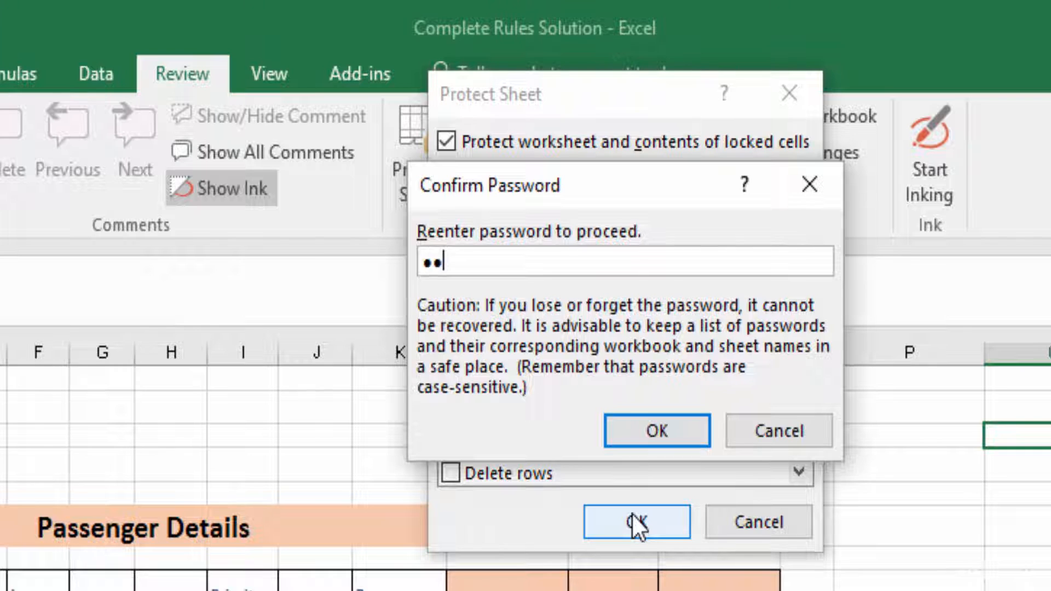
{"action": "left_click", "coordinate": [659, 435]}
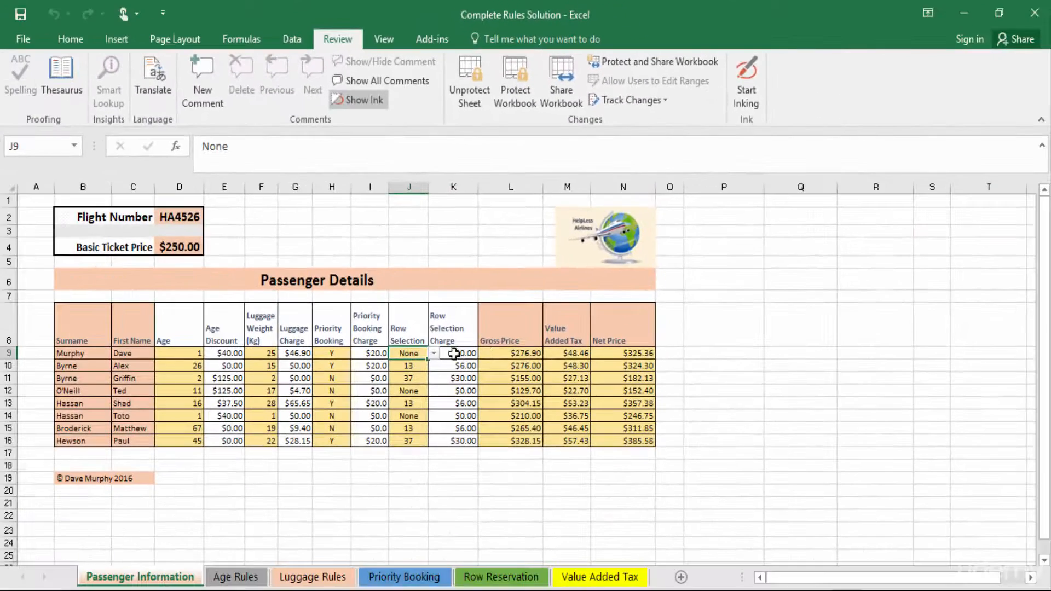
Step: Try to edit the first passenger's Row Selection cell on the protected sheet and dismiss the warning
{"action": "left_click", "coordinate": [504, 354]}
{"action": "left_click", "coordinate": [296, 354]}
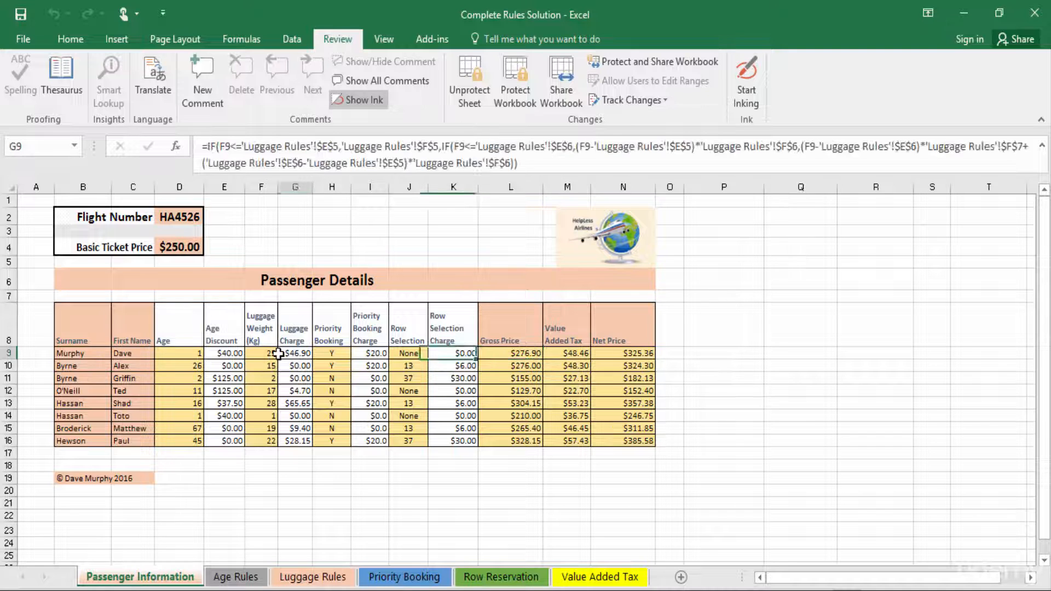
{"action": "left_click", "coordinate": [324, 353]}
{"action": "left_click", "coordinate": [377, 355]}
{"action": "left_click", "coordinate": [408, 354]}
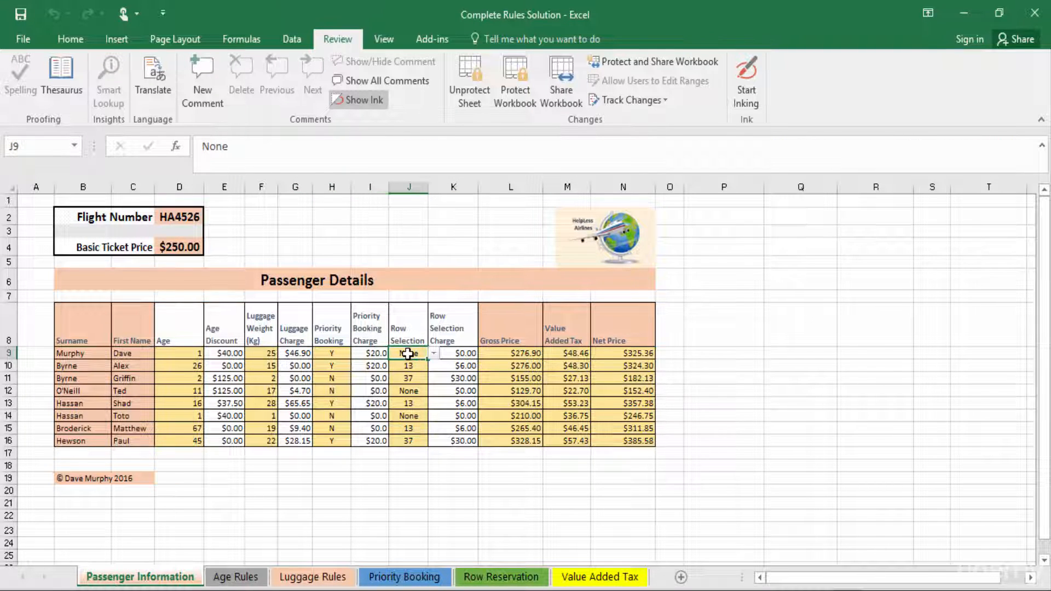
{"action": "double_click", "coordinate": [408, 355]}
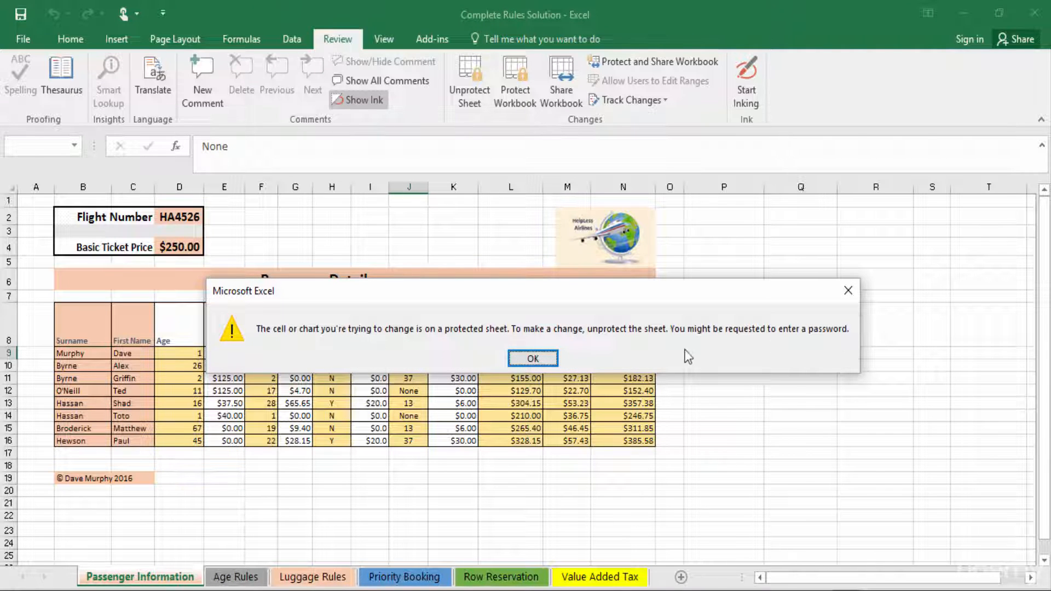
{"action": "left_click", "coordinate": [534, 359]}
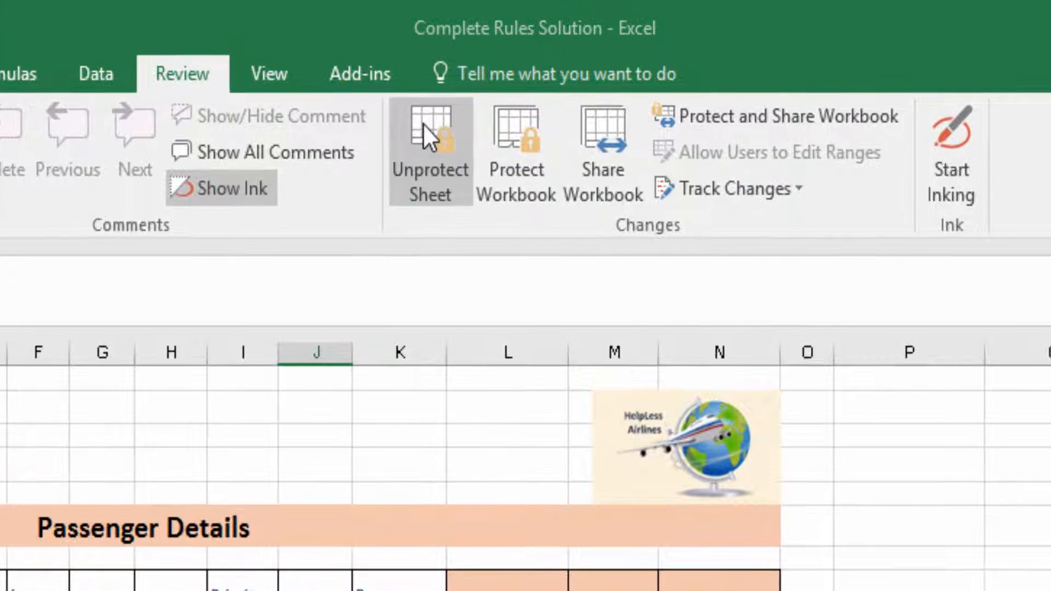
Step: Unprotect the sheet by entering the sheet password
{"action": "left_click", "coordinate": [423, 123]}
{"action": "type", "text": "abcd"}
{"action": "left_click", "coordinate": [622, 366]}
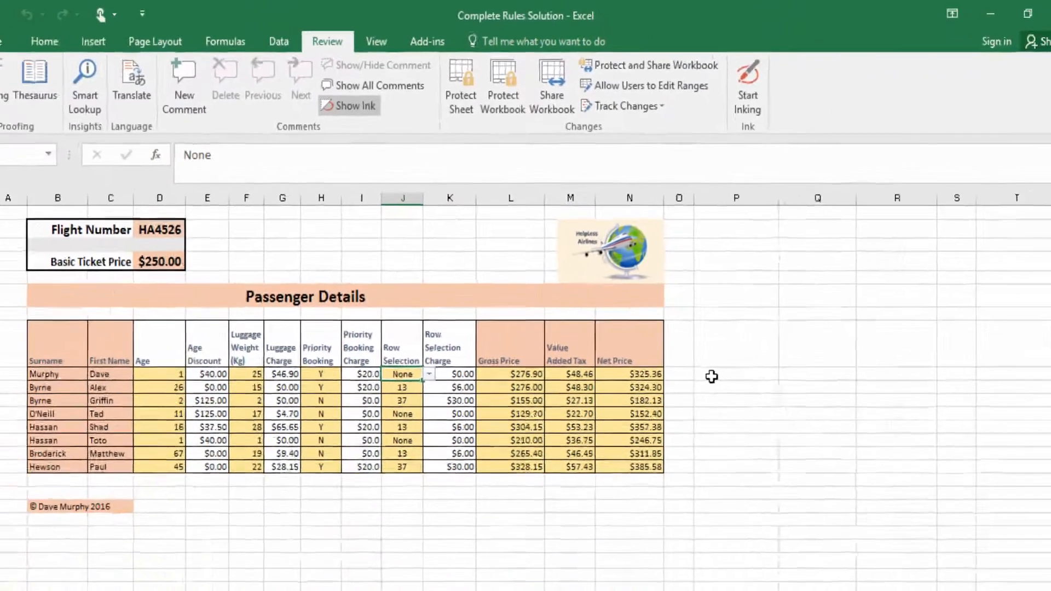
{"action": "left_click", "coordinate": [704, 356]}
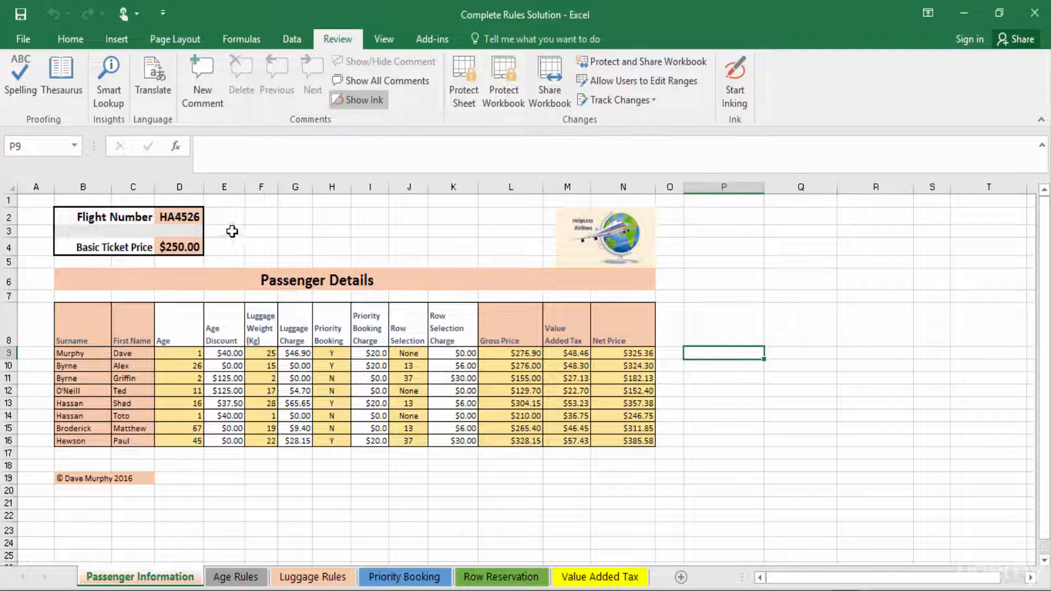
{"action": "left_click", "coordinate": [184, 216]}
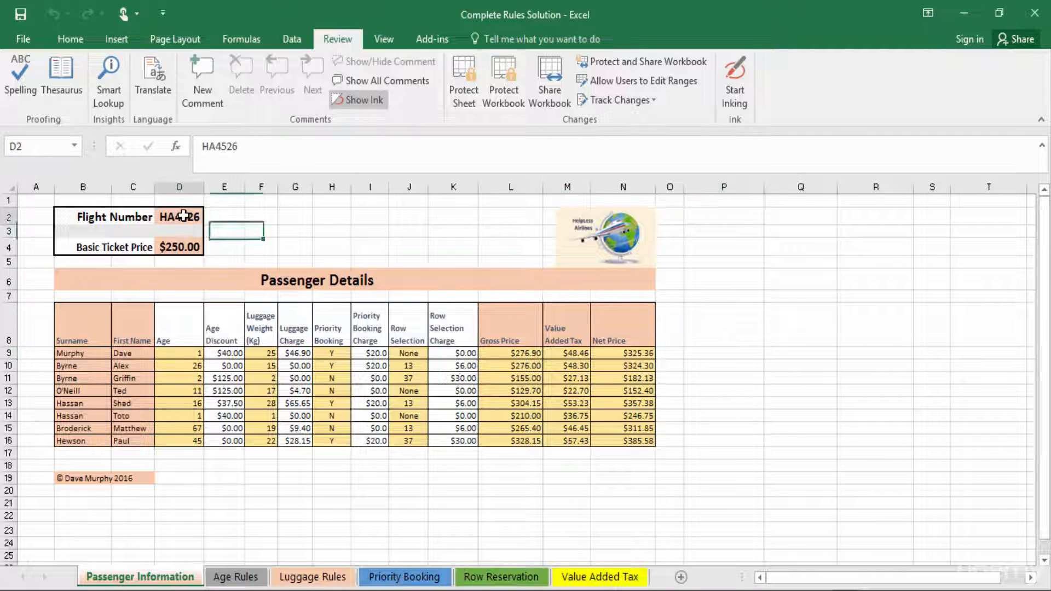
{"action": "left_click", "coordinate": [170, 249]}
{"action": "left_click_drag", "start_coordinate": [76, 353], "coordinate": [173, 441]}
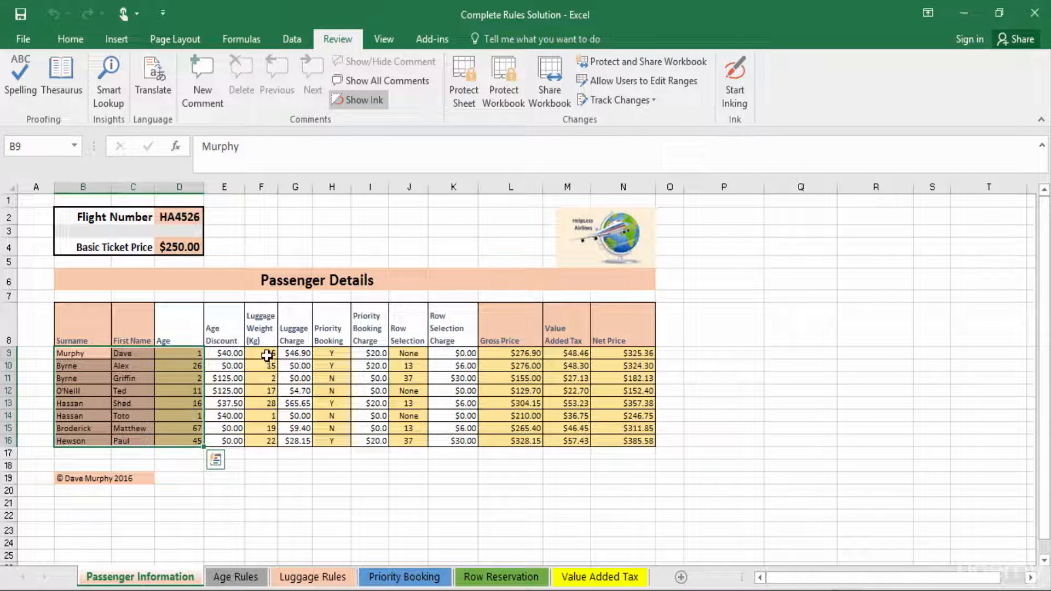
{"action": "left_click_drag", "start_coordinate": [267, 355], "coordinate": [262, 390]}
{"action": "left_click_drag", "start_coordinate": [263, 390], "coordinate": [263, 441]}
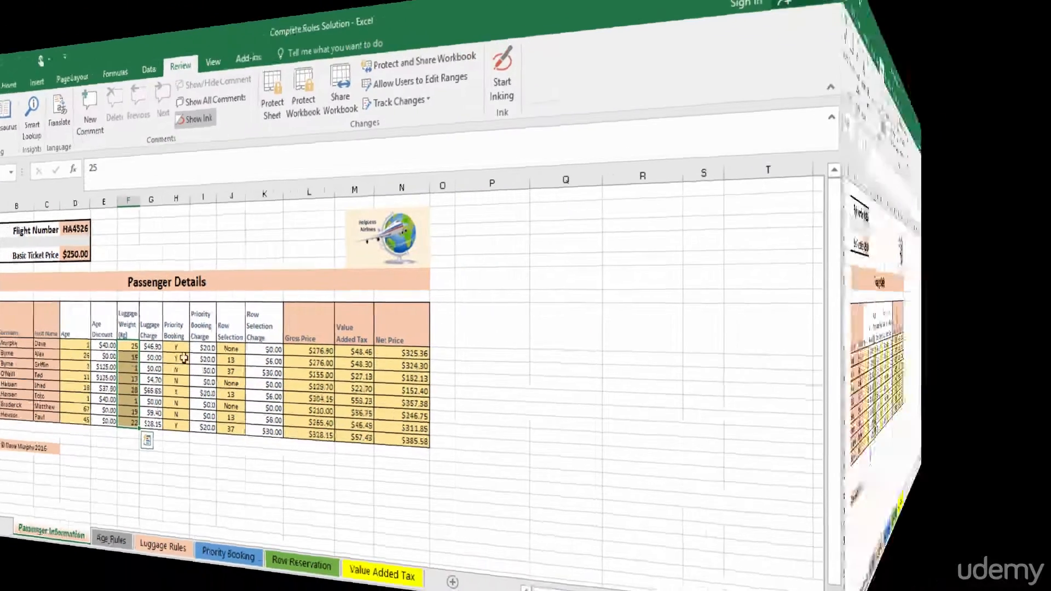
{"action": "left_click_drag", "start_coordinate": [572, 393], "coordinate": [331, 441]}
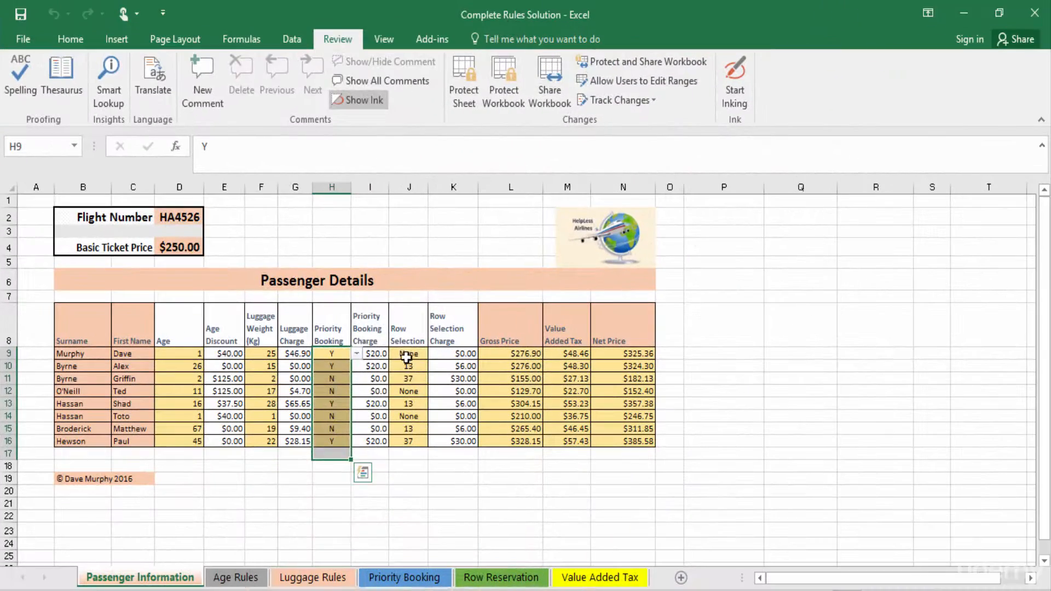
{"action": "left_click_drag", "start_coordinate": [409, 354], "coordinate": [409, 442]}
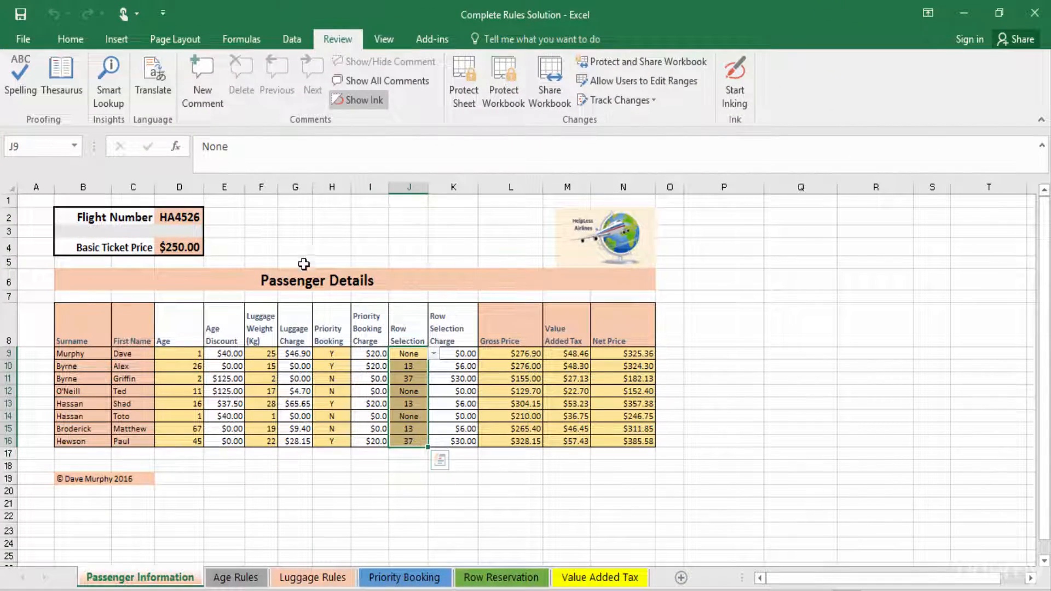
{"action": "left_click", "coordinate": [295, 214]}
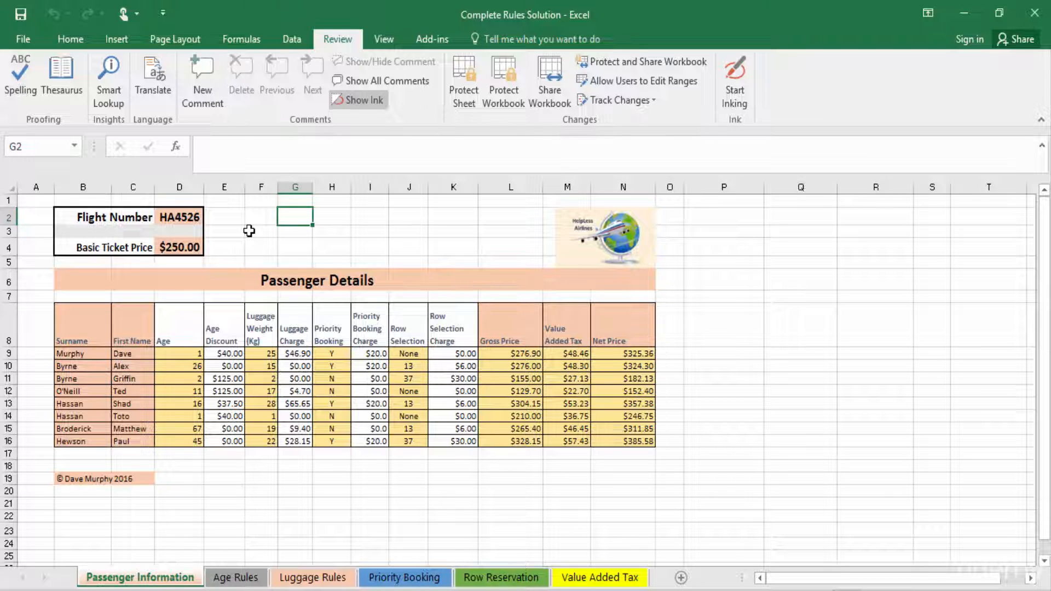
Step: Unlock the input cells D2, D4, B9:D16, F9:F16, H9:H16 and J9:J16 by clearing their Locked protection option
{"action": "left_click", "coordinate": [179, 217]}
{"action": "left_click", "coordinate": [180, 247], "text": "ctrl"}
{"action": "left_click_drag", "start_coordinate": [90, 354], "coordinate": [177, 440]}
{"action": "left_click_drag", "start_coordinate": [258, 354], "coordinate": [262, 442]}
{"action": "left_click_drag", "start_coordinate": [332, 354], "coordinate": [333, 441]}
{"action": "left_click_drag", "start_coordinate": [408, 353], "coordinate": [407, 444]}
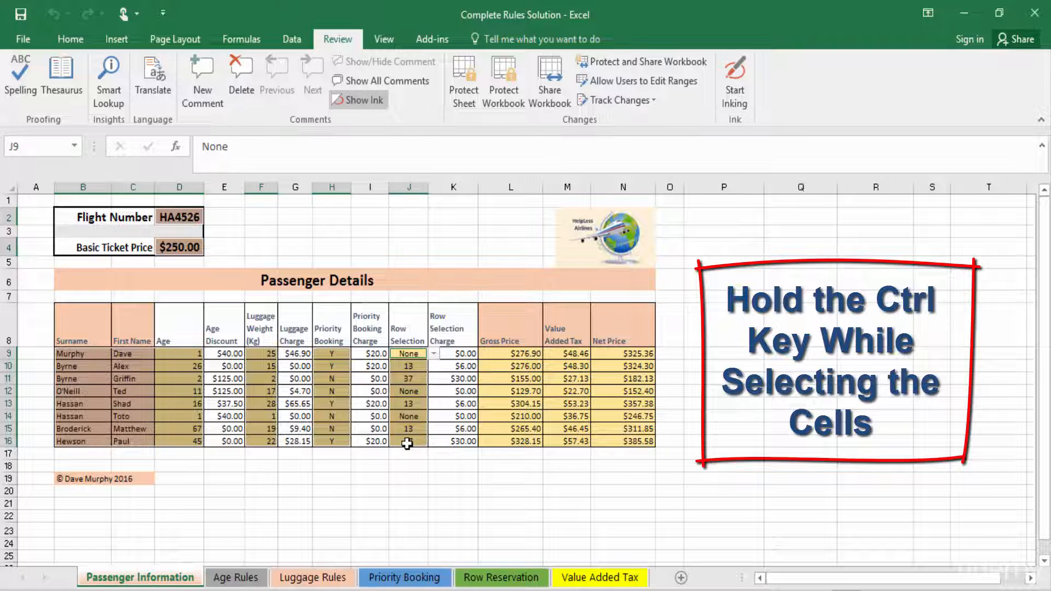
{"action": "right_click", "coordinate": [412, 423]}
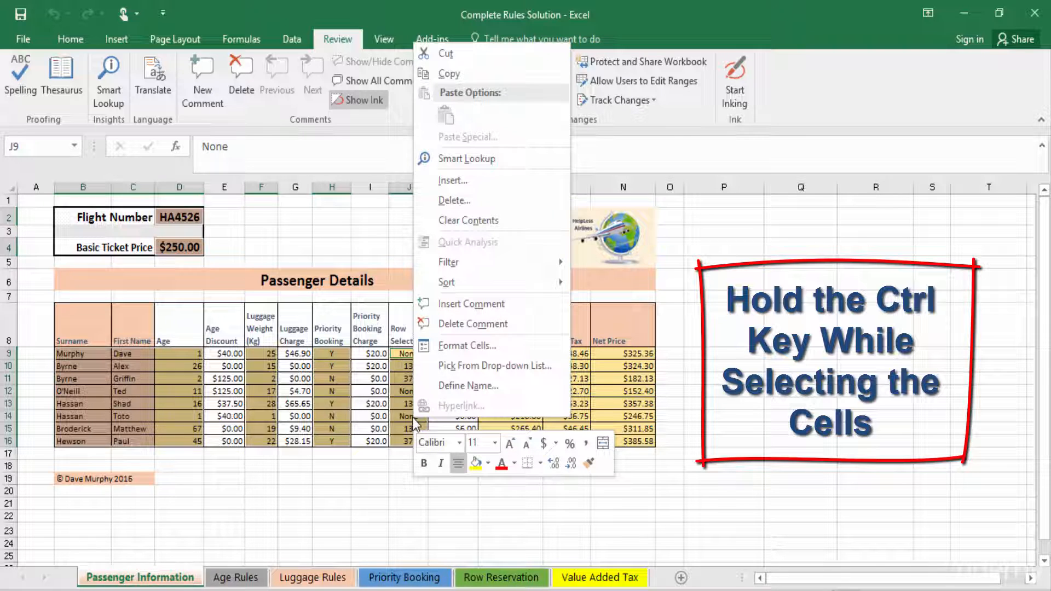
{"action": "left_click", "coordinate": [471, 347]}
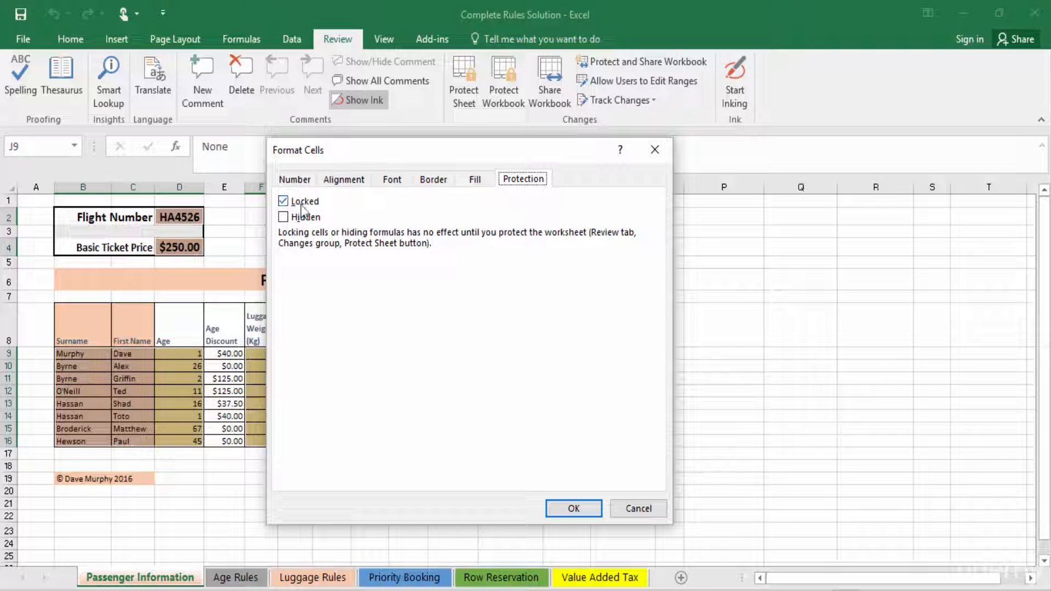
{"action": "left_click", "coordinate": [284, 203]}
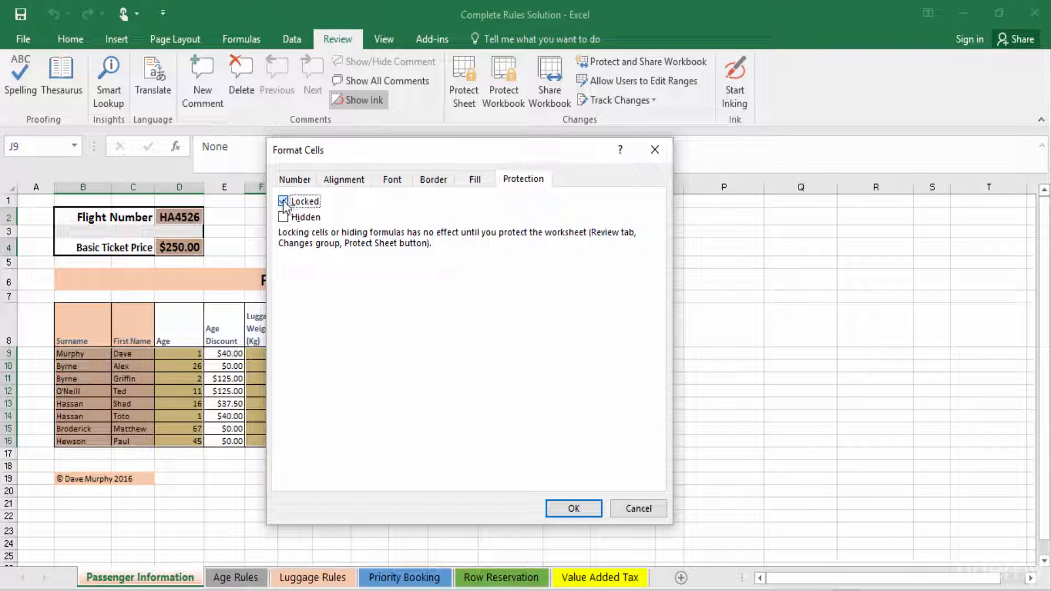
{"action": "left_click", "coordinate": [572, 509]}
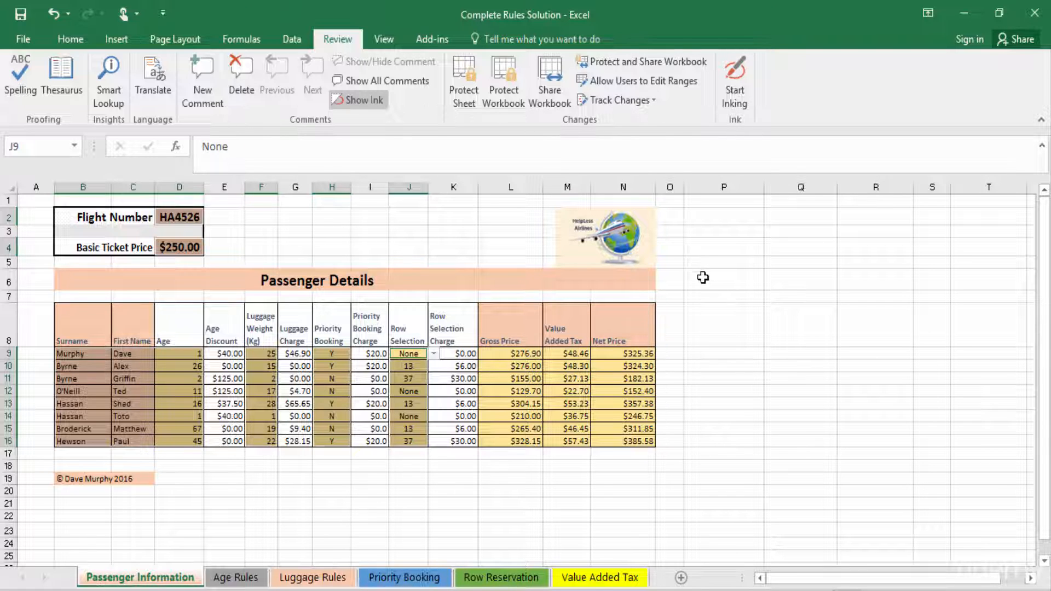
Step: Protect the sheet again, allowing only selection of unlocked cells, and enter and confirm the sheet password
{"action": "left_click", "coordinate": [70, 39]}
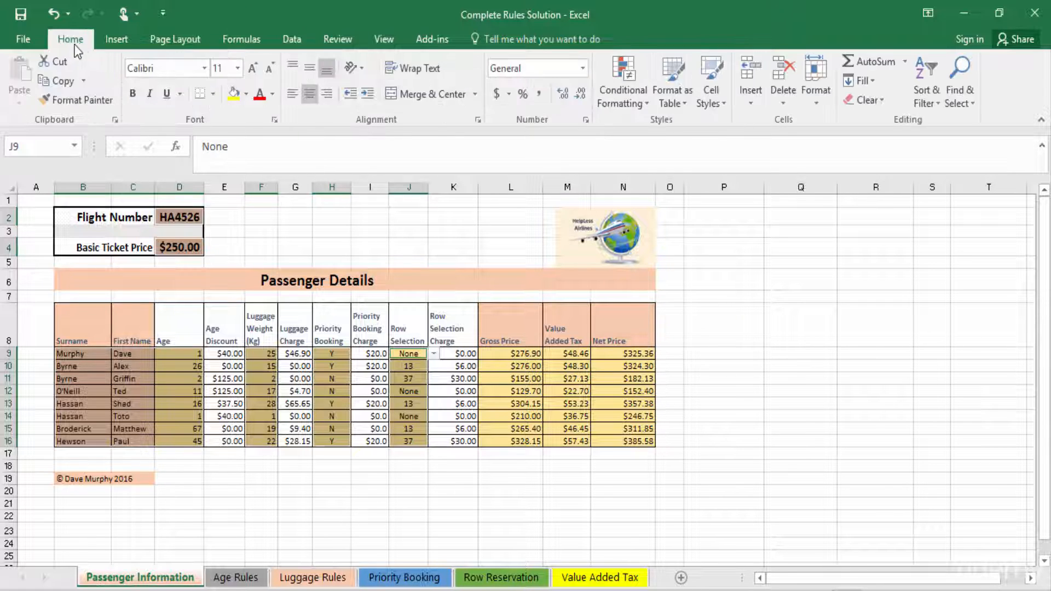
{"action": "left_click", "coordinate": [812, 83]}
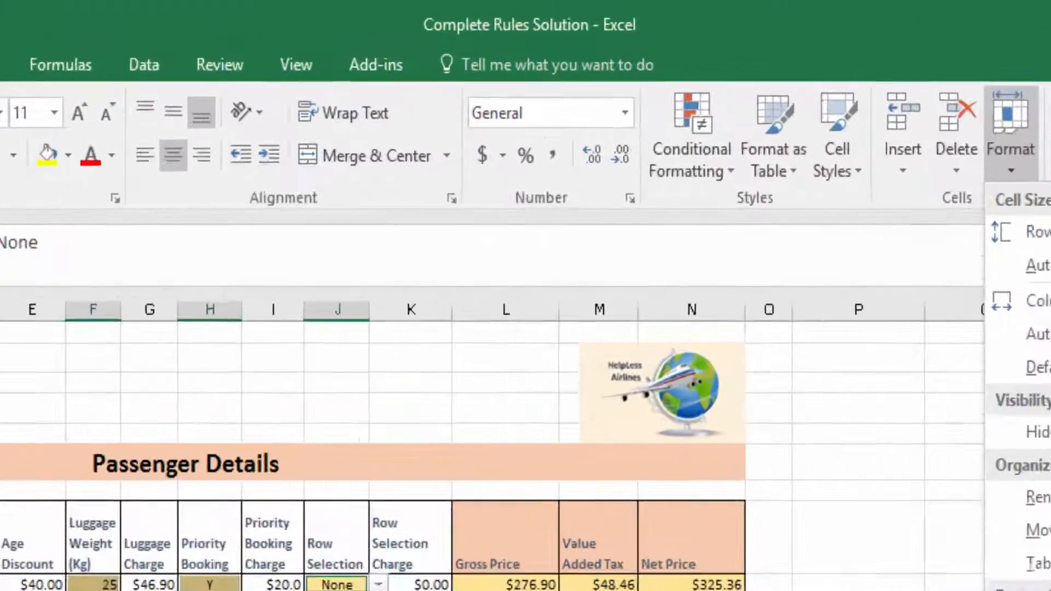
{"action": "left_click", "coordinate": [859, 380]}
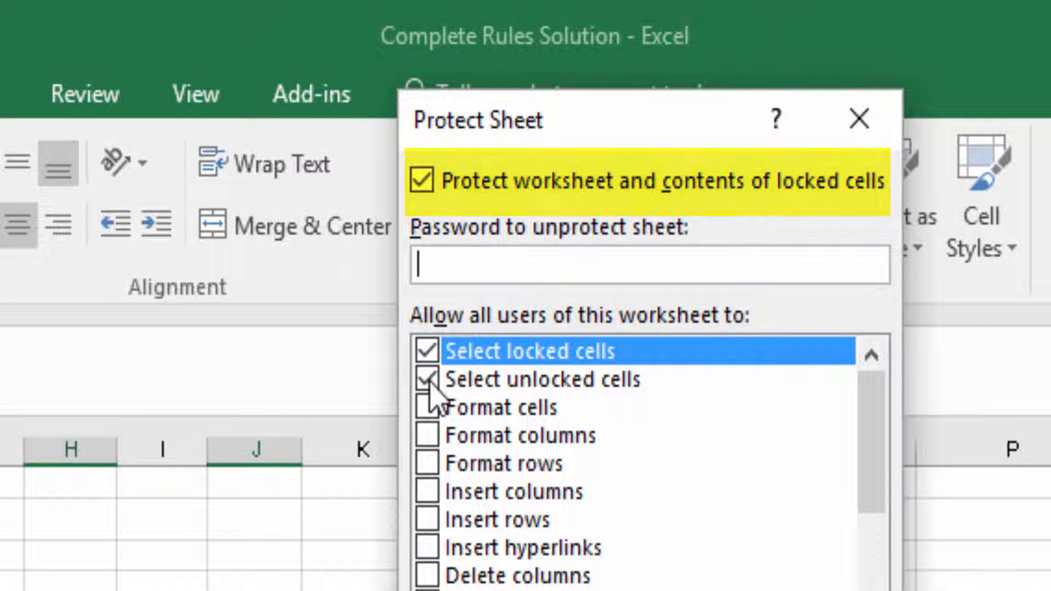
{"action": "left_click", "coordinate": [426, 355]}
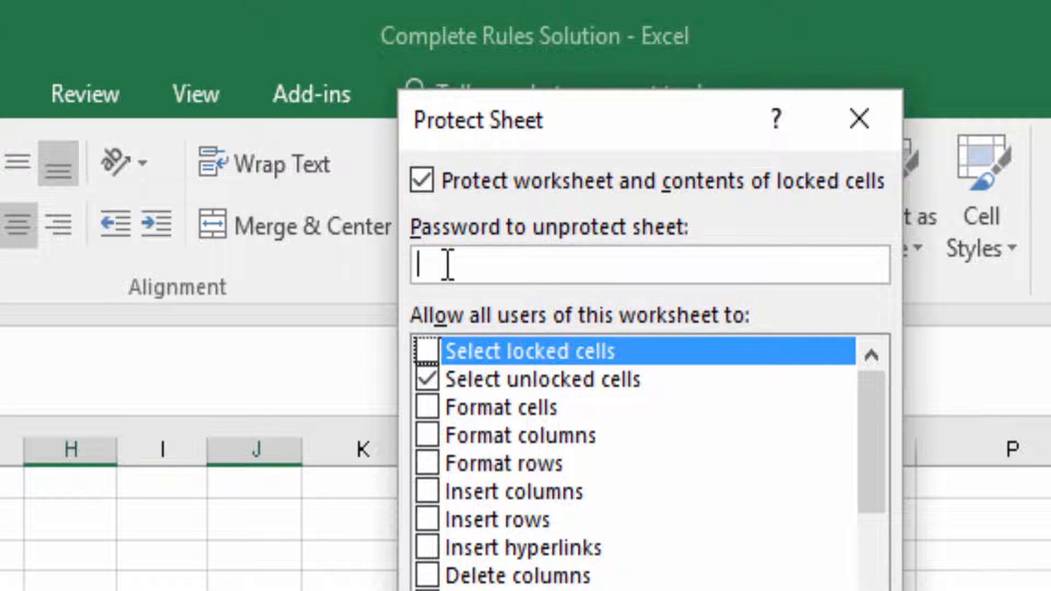
{"action": "type", "text": "1234"}
{"action": "key", "text": "Return"}
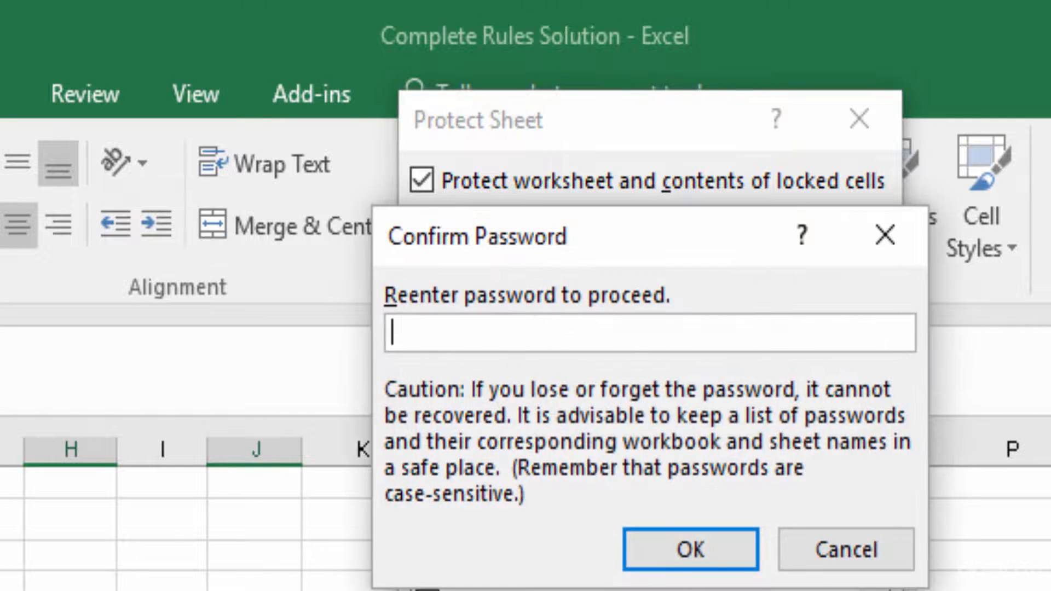
{"action": "type", "text": "1234"}
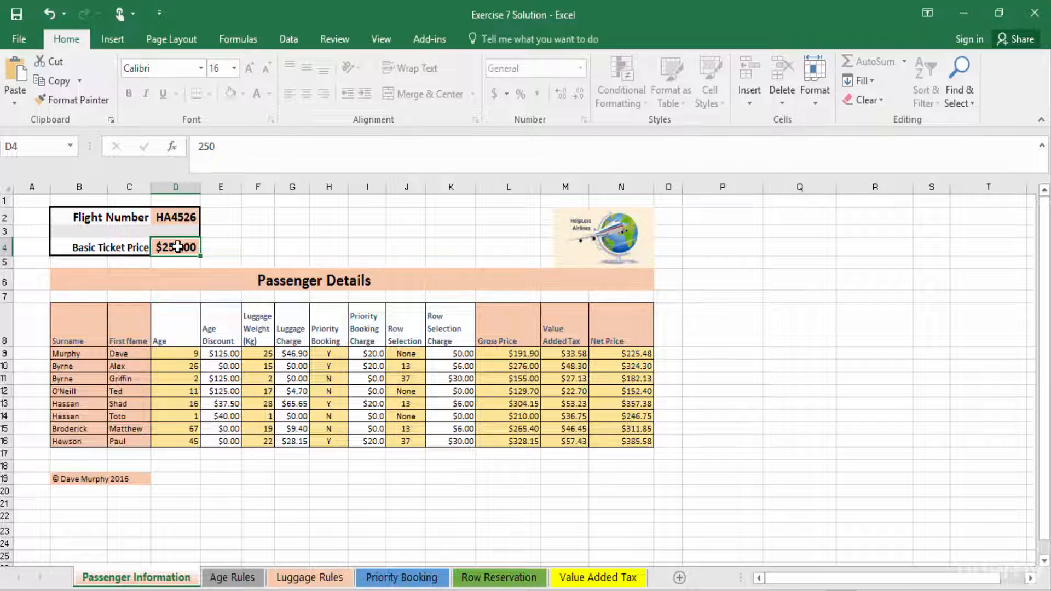
Step: Set the basic ticket price to 100 and pick 23 as the first passenger's row selection
{"action": "key", "text": "BackSpace"}
{"action": "type", "text": "100"}
{"action": "key", "text": "Return"}
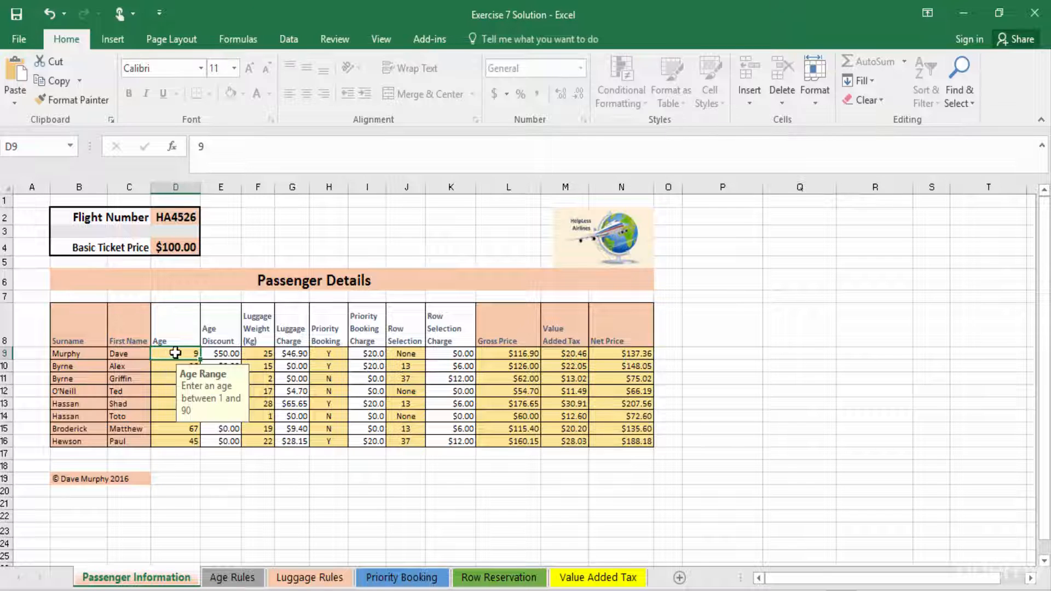
{"action": "left_click", "coordinate": [431, 355]}
{"action": "left_click", "coordinate": [403, 380]}
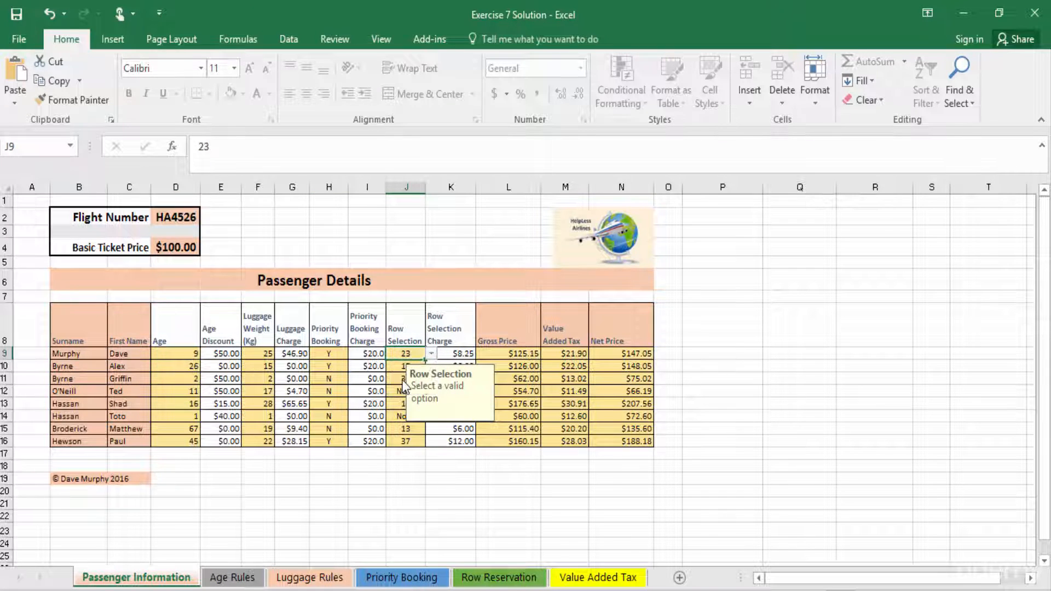